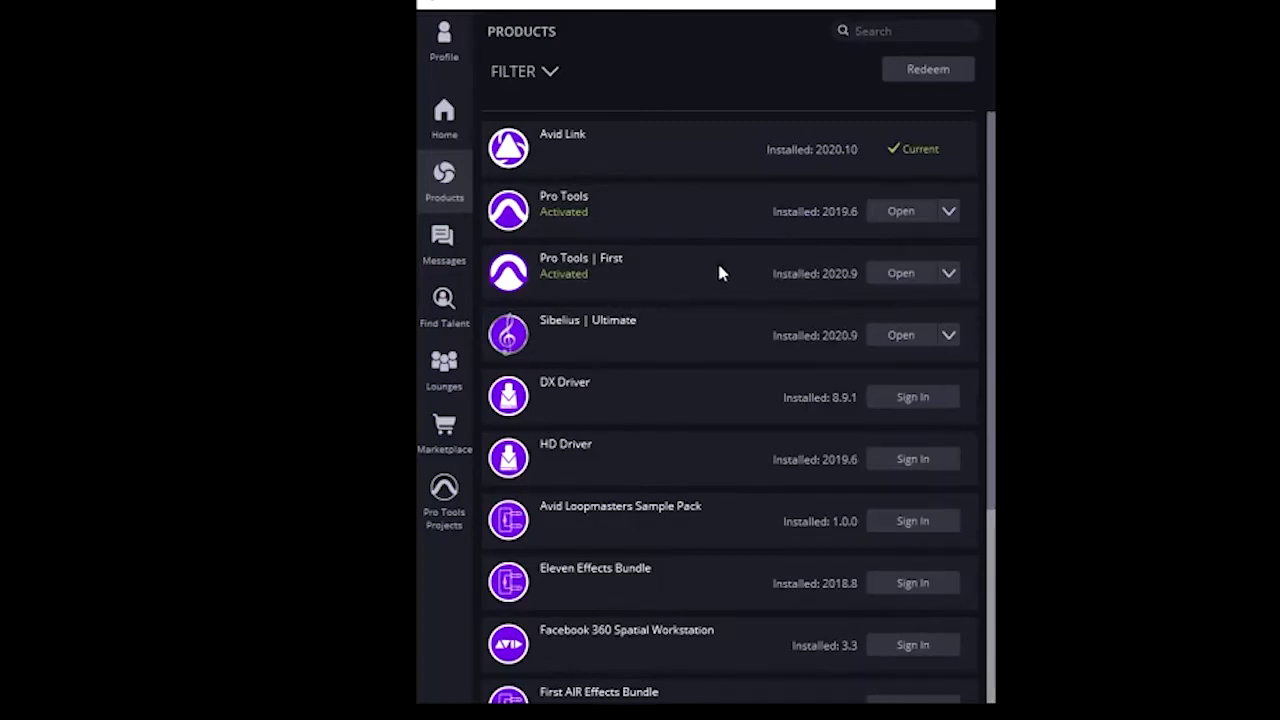
Step: Launch Pro Tools | First from the Avid Link products list
{"action": "left_click", "coordinate": [926, 283]}
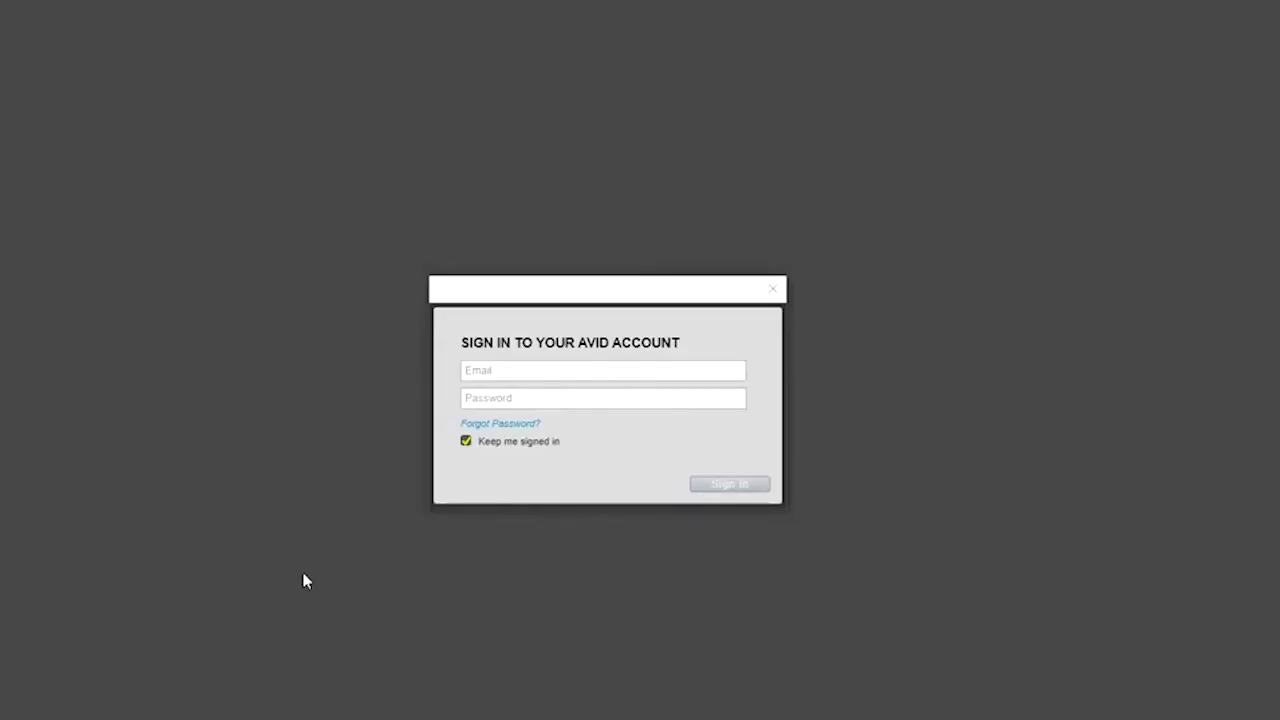
Step: Sign in to Pro Tools First with the Avid account e-mail and password
{"action": "left_click", "coordinate": [500, 362]}
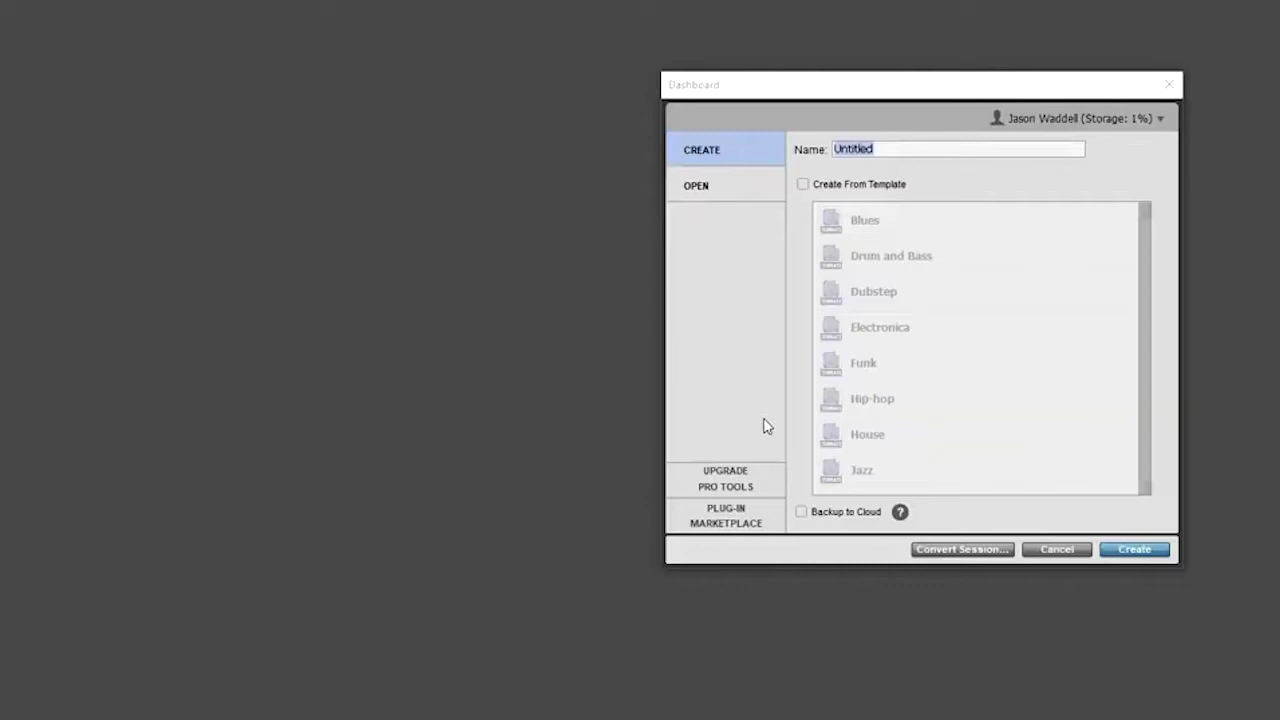
Step: Replace the default name Untitled with 'ProTools Mix' followed by the user's surname
{"action": "left_click_drag", "start_coordinate": [866, 83], "coordinate": [595, 72]}
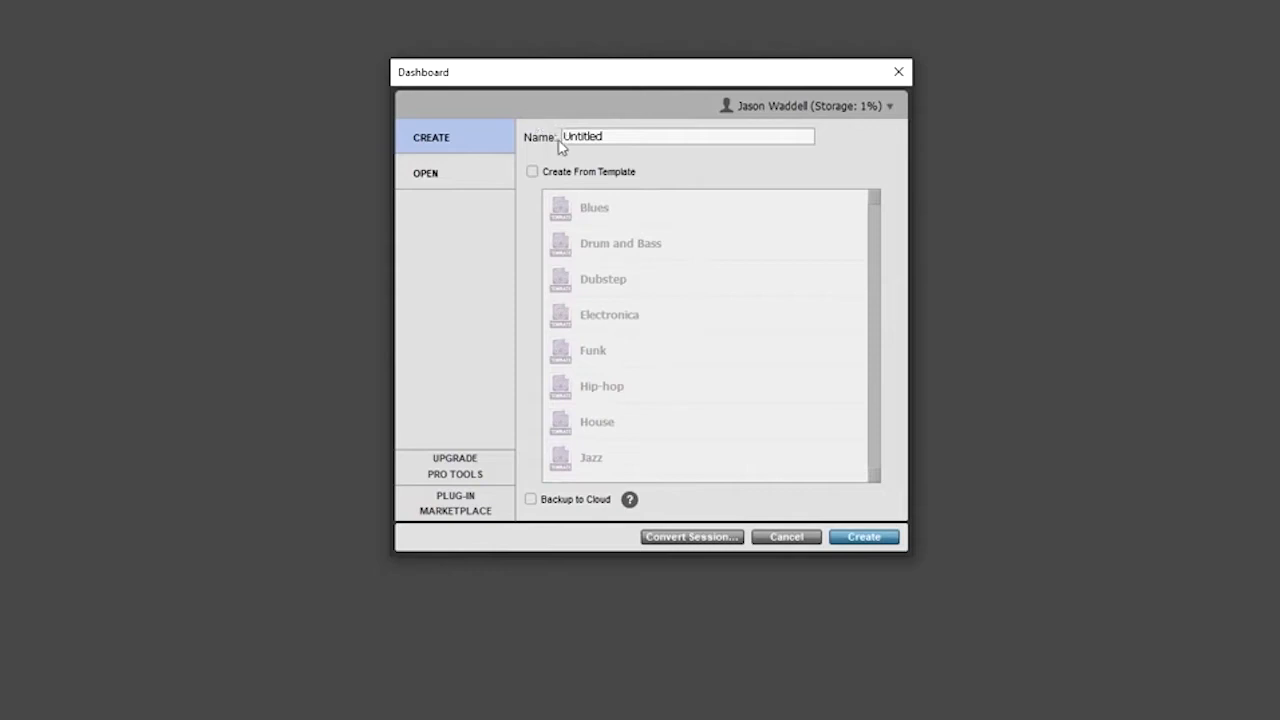
{"action": "left_click", "coordinate": [889, 114]}
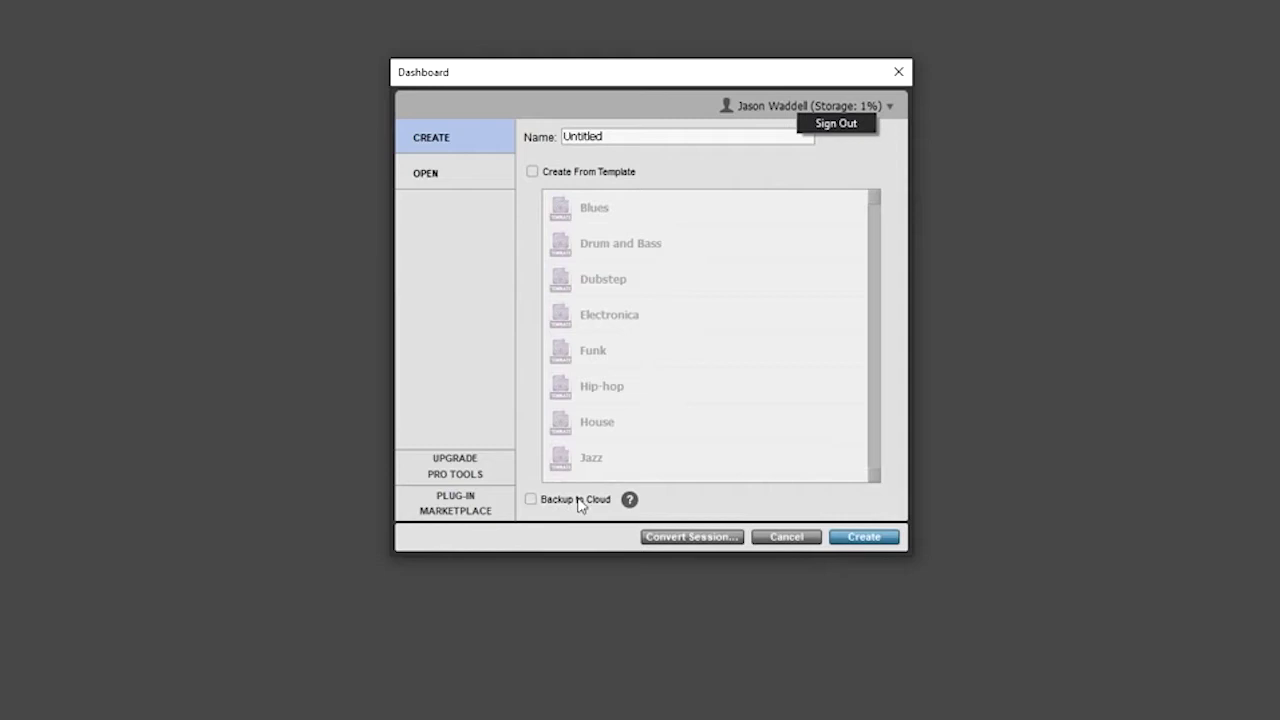
{"action": "left_click", "coordinate": [591, 136]}
{"action": "left_click_drag", "start_coordinate": [608, 137], "coordinate": [518, 138]}
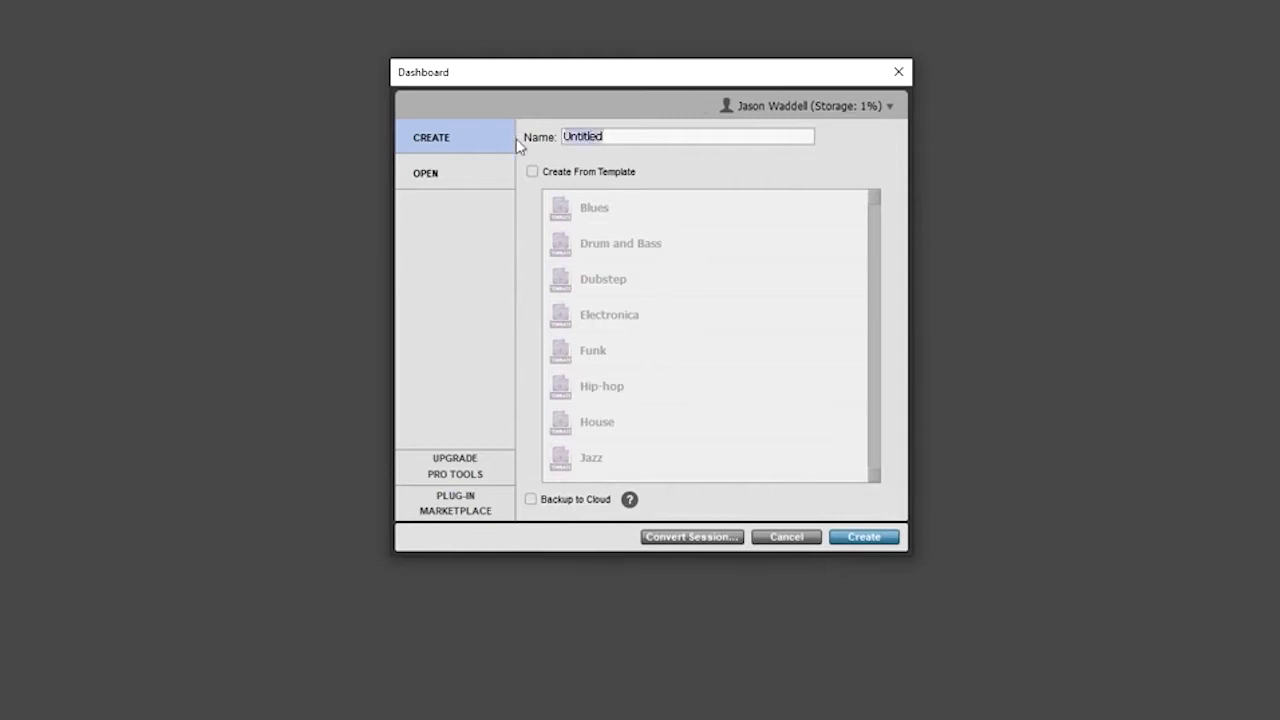
{"action": "type", "text": "ProTools Mix Waddell"}
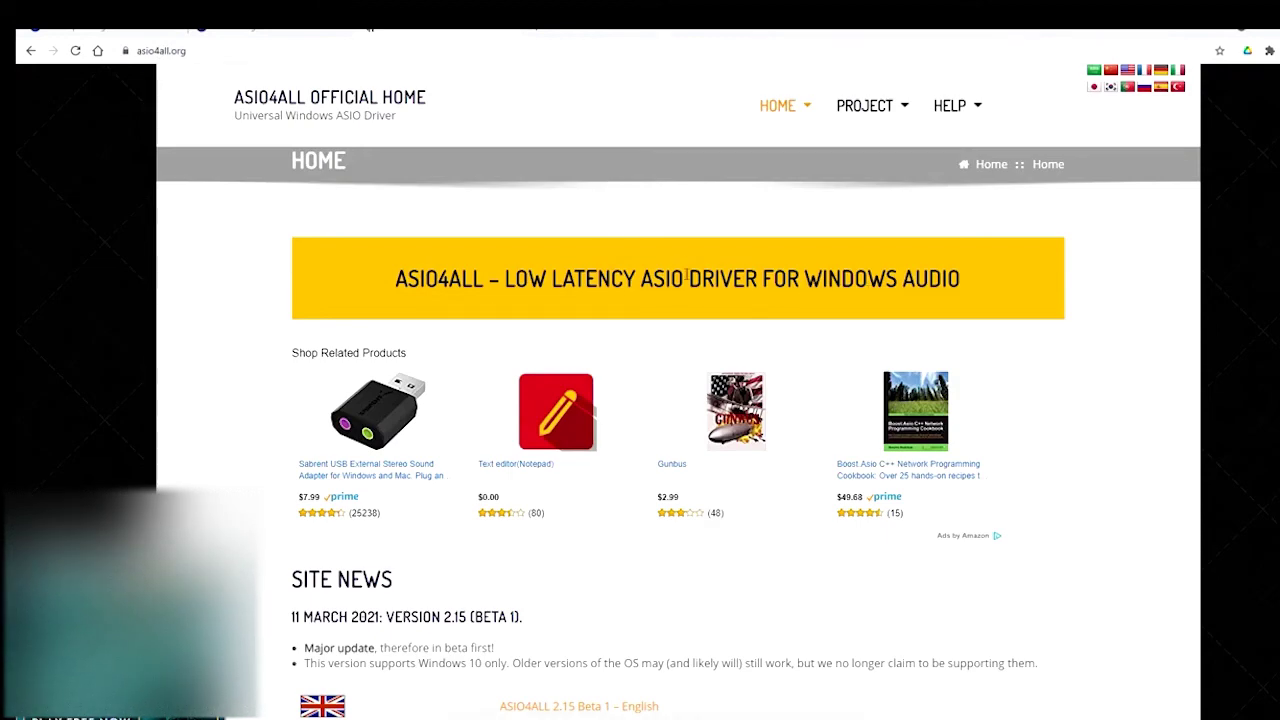
Step: Scroll the asio4all.org home page down to the Site News section
{"action": "scroll", "coordinate": [438, 182], "scroll_direction": "down", "scroll_amount": 4}
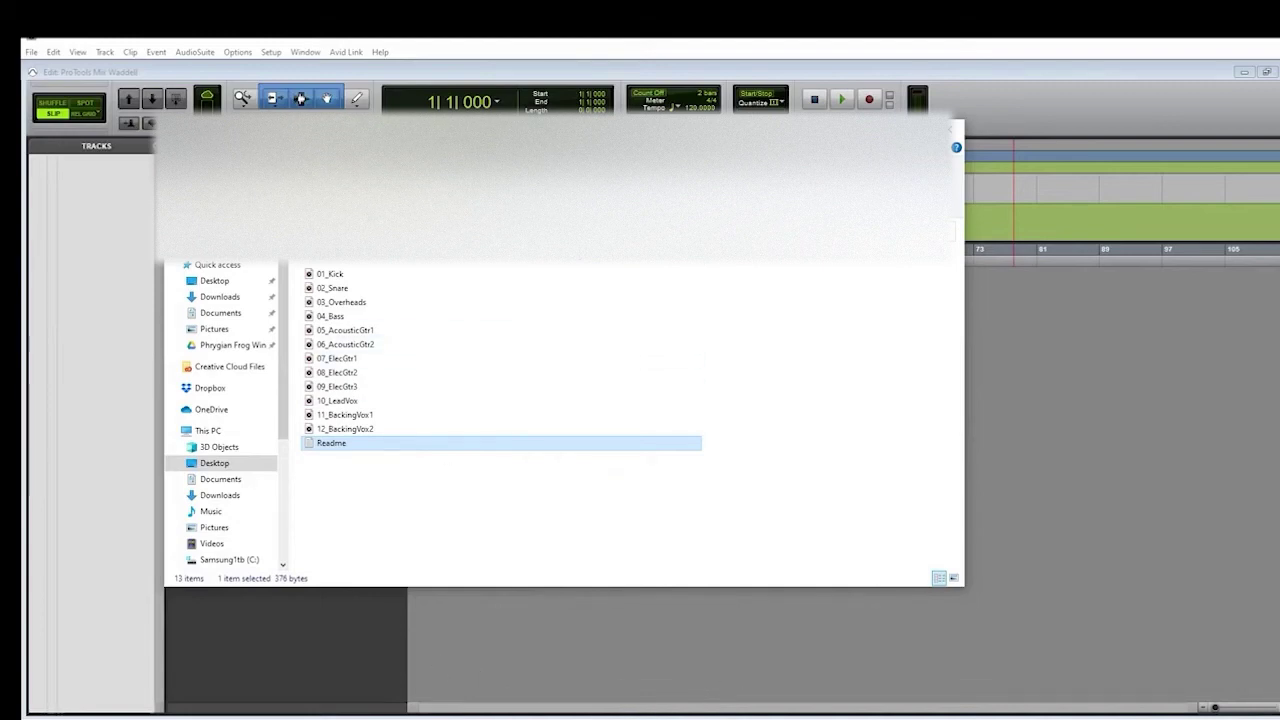
Step: Select the Desktop stems 01_Kick through 12_BackingVox2 and drop all twelve into the session
{"action": "left_click_drag", "start_coordinate": [500, 128], "coordinate": [746, 130]}
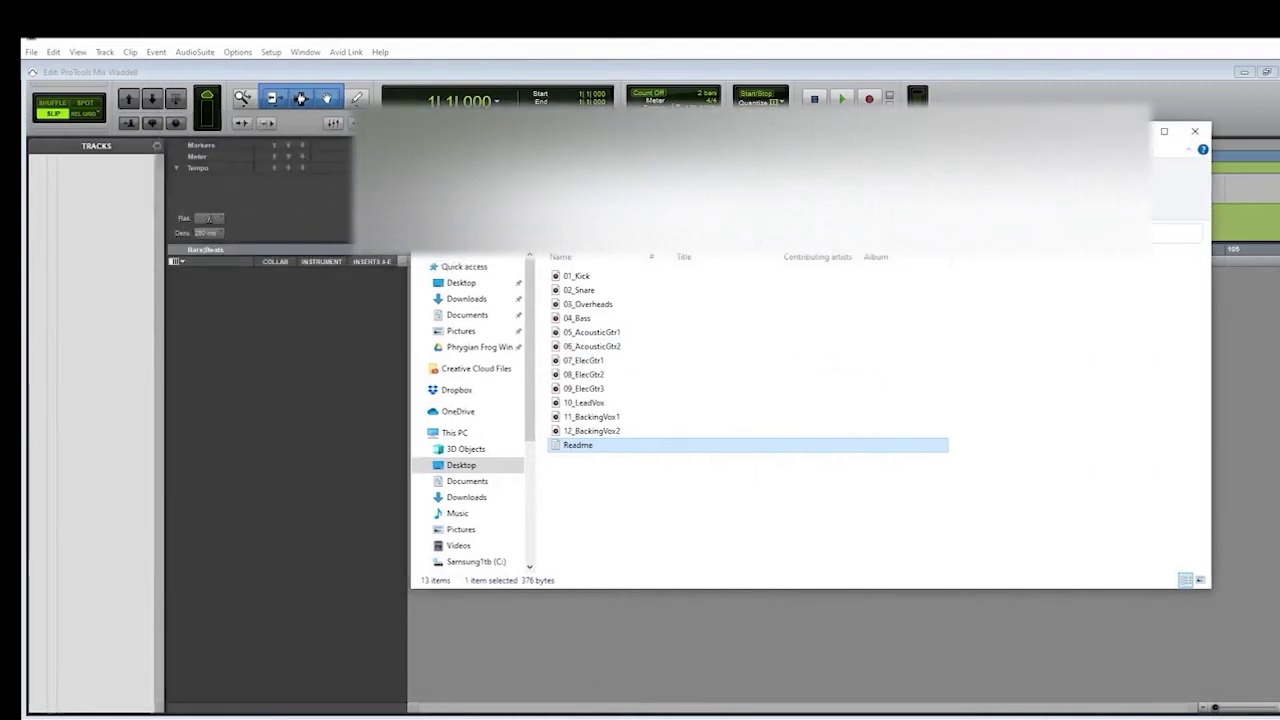
{"action": "left_click", "coordinate": [576, 280]}
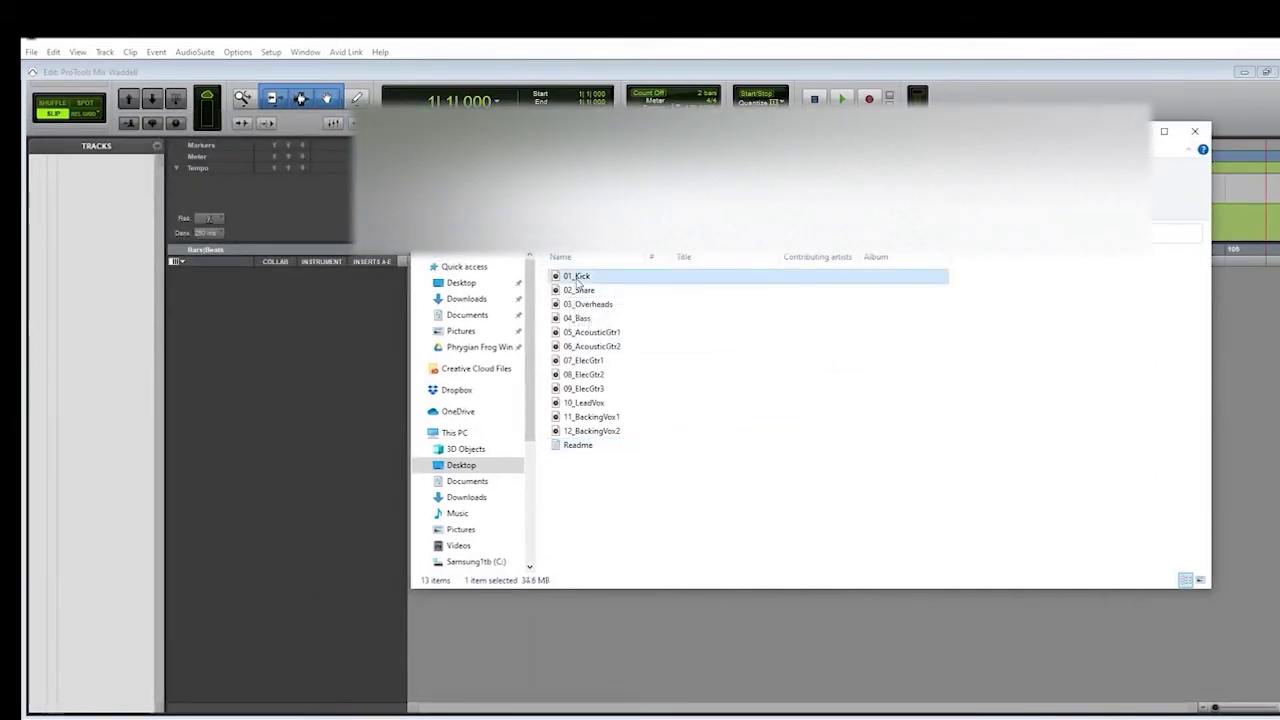
{"action": "left_click", "coordinate": [605, 431], "text": "shift"}
{"action": "left_click_drag", "start_coordinate": [600, 130], "coordinate": [778, 130]}
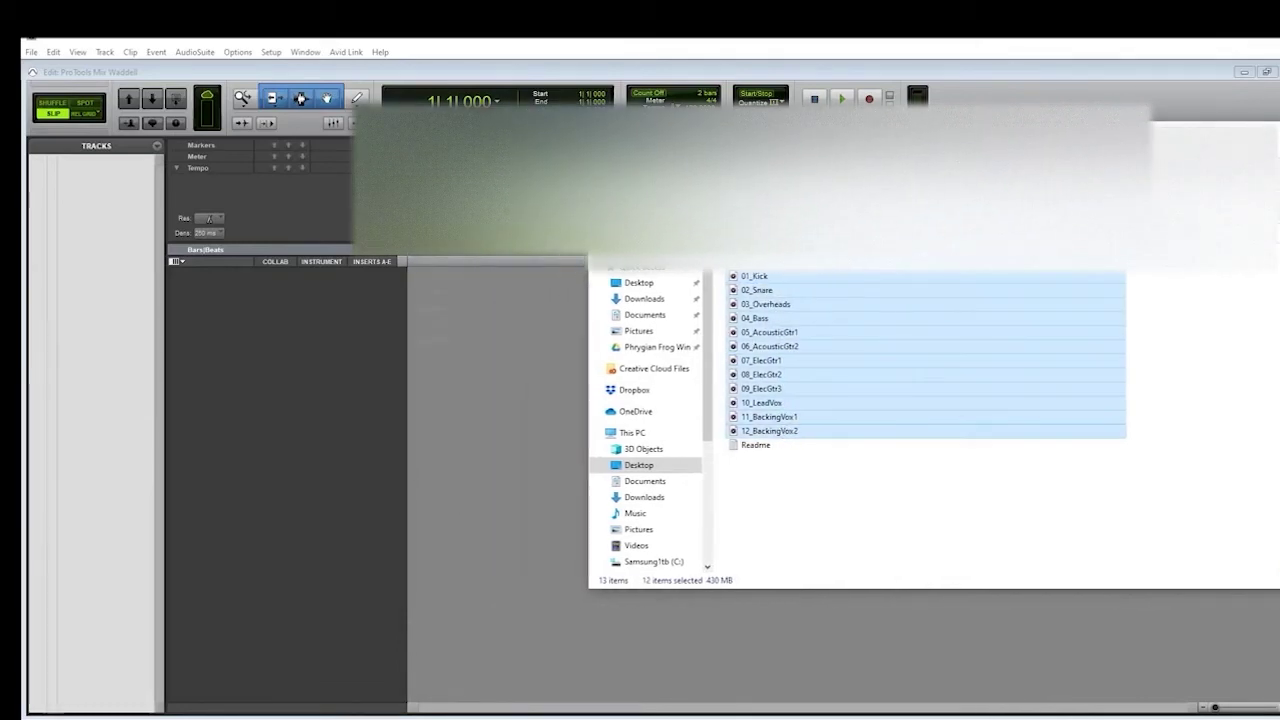
{"action": "left_click_drag", "start_coordinate": [765, 330], "coordinate": [412, 294]}
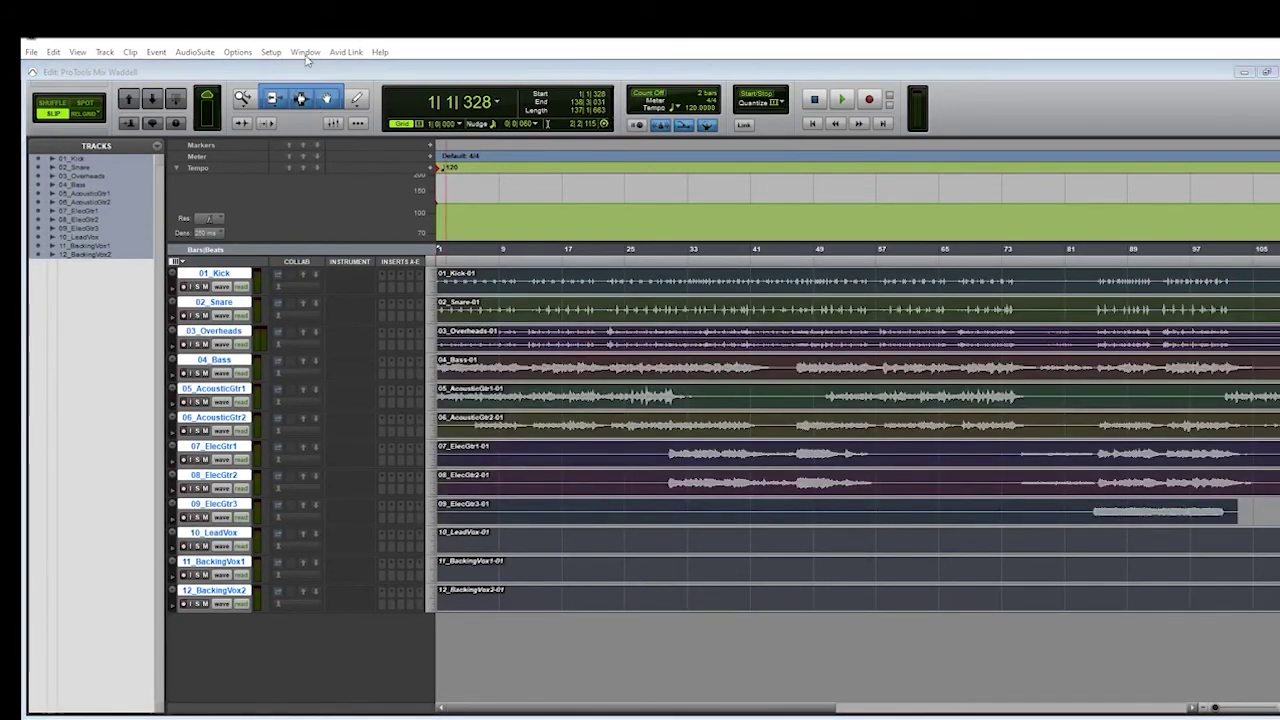
Step: Set the Playback Engine to StudioLive AR ASIO, AR8 Playback 1-2 output, optimised for Record
{"action": "left_click", "coordinate": [271, 52]}
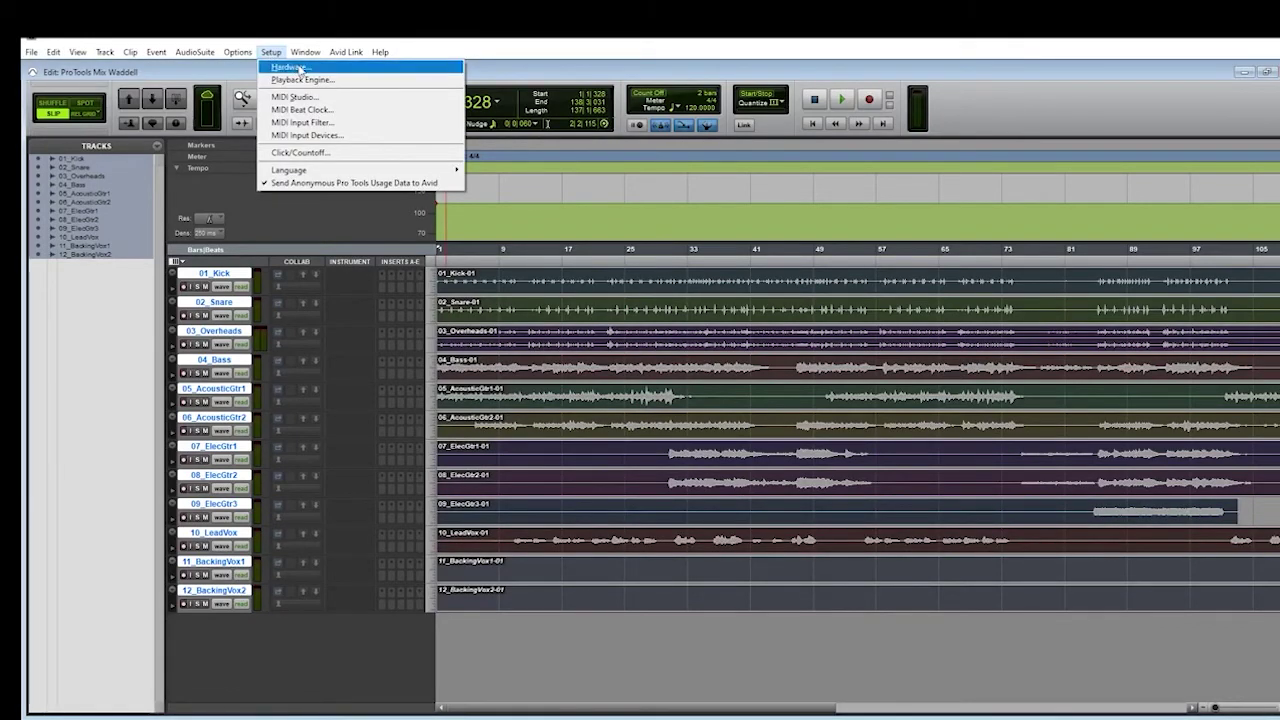
{"action": "left_click", "coordinate": [290, 67]}
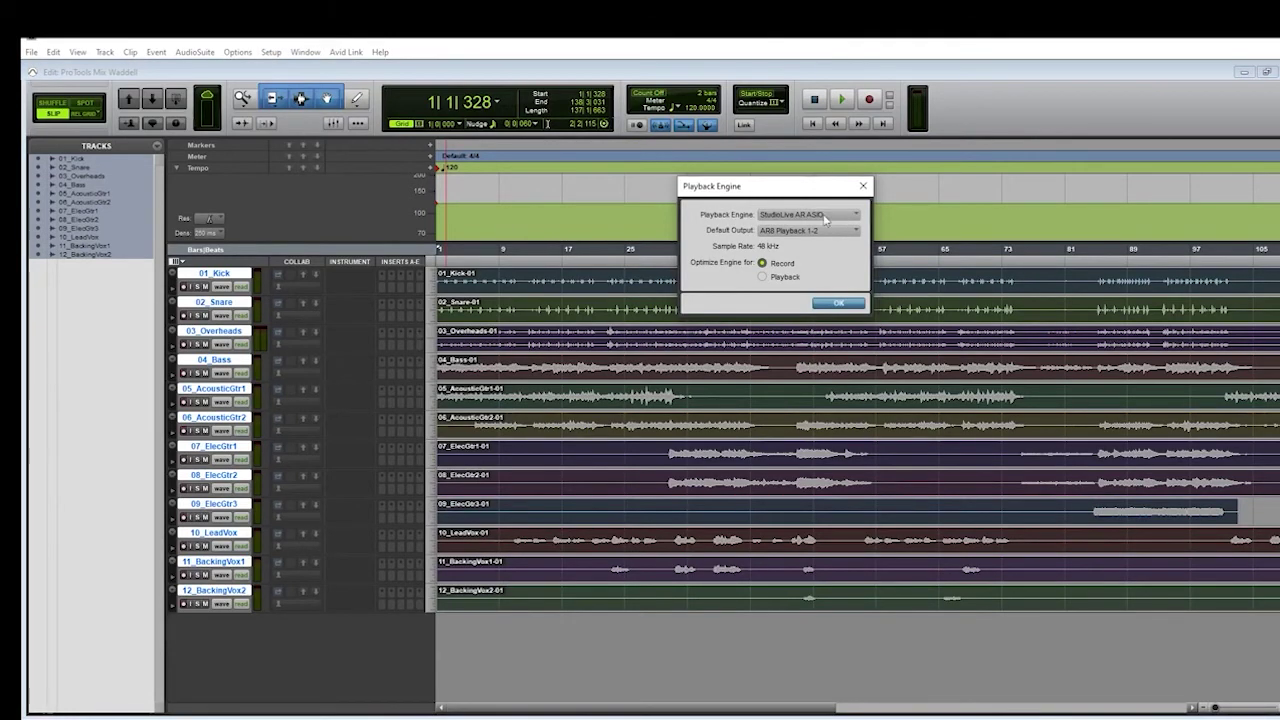
{"action": "left_click", "coordinate": [826, 217]}
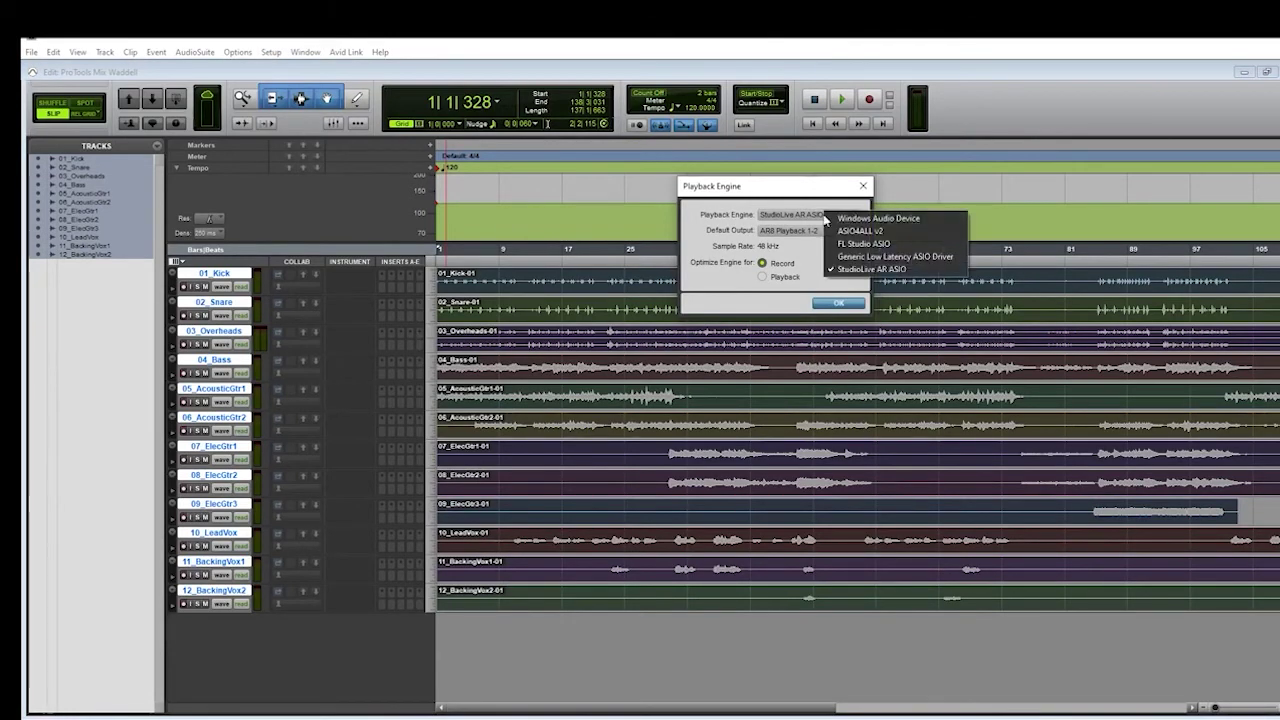
{"action": "left_click", "coordinate": [866, 270]}
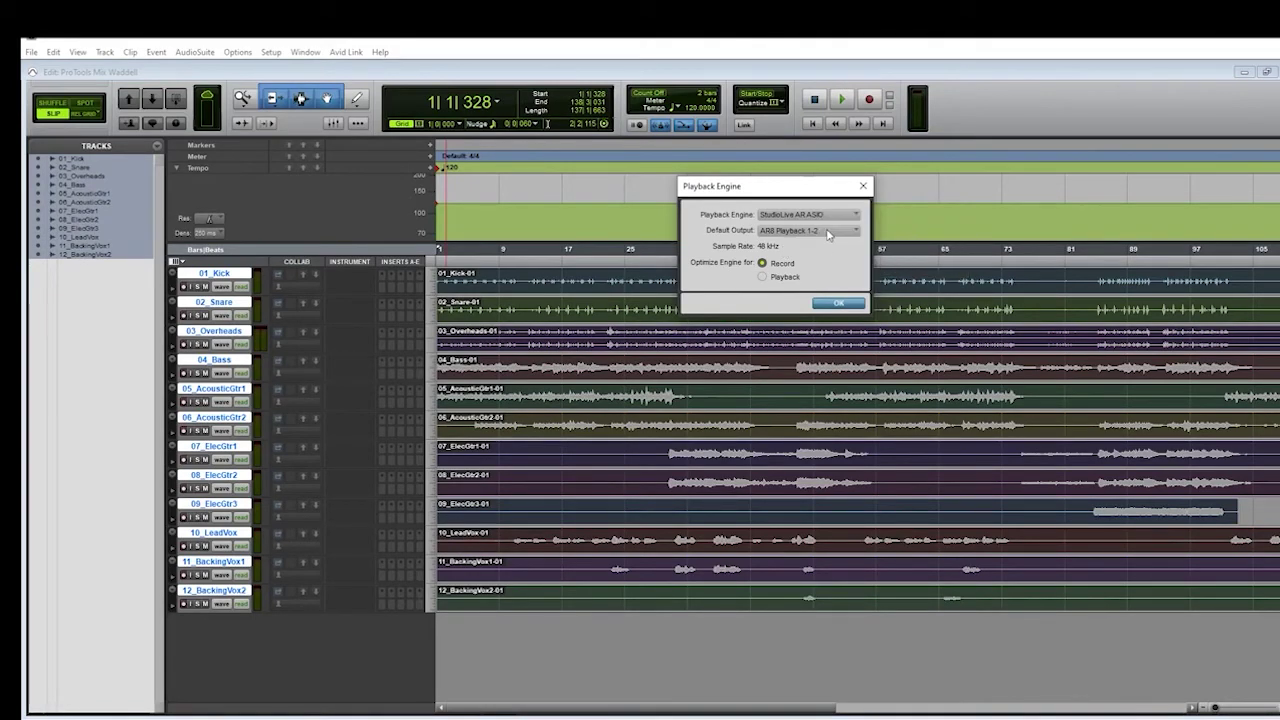
{"action": "left_click", "coordinate": [824, 232]}
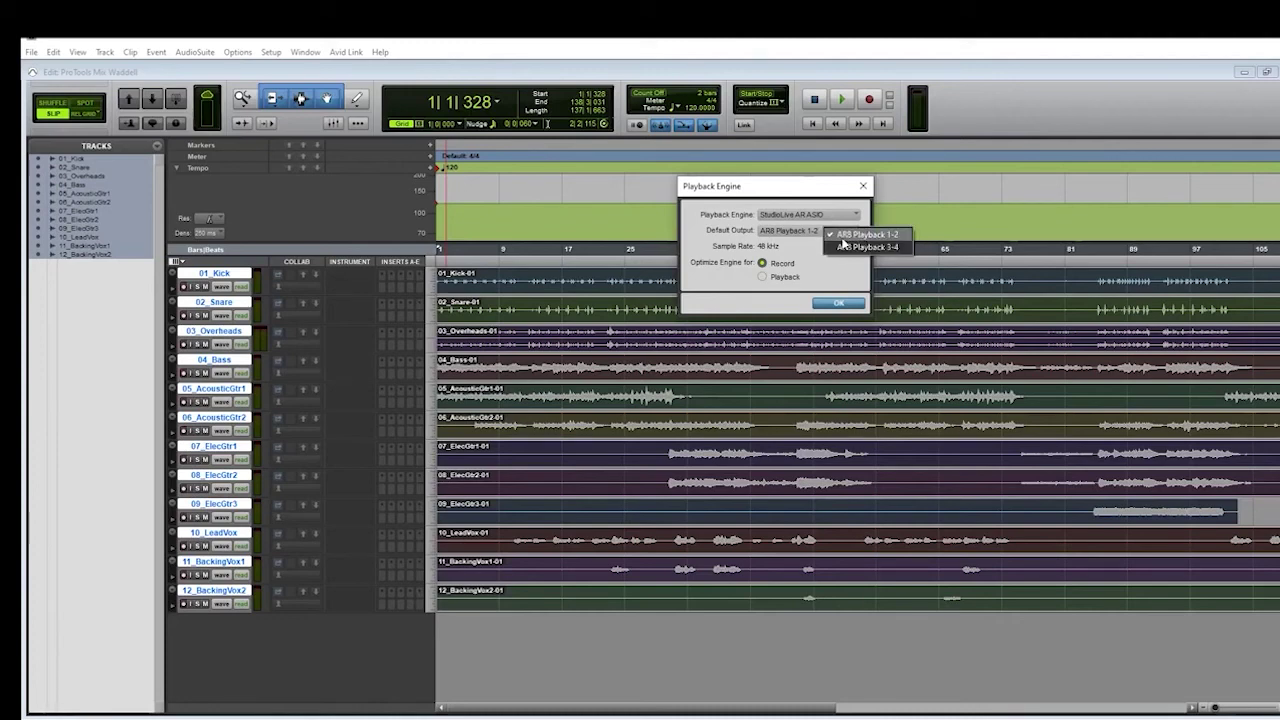
{"action": "left_click", "coordinate": [809, 252]}
{"action": "left_click", "coordinate": [788, 277]}
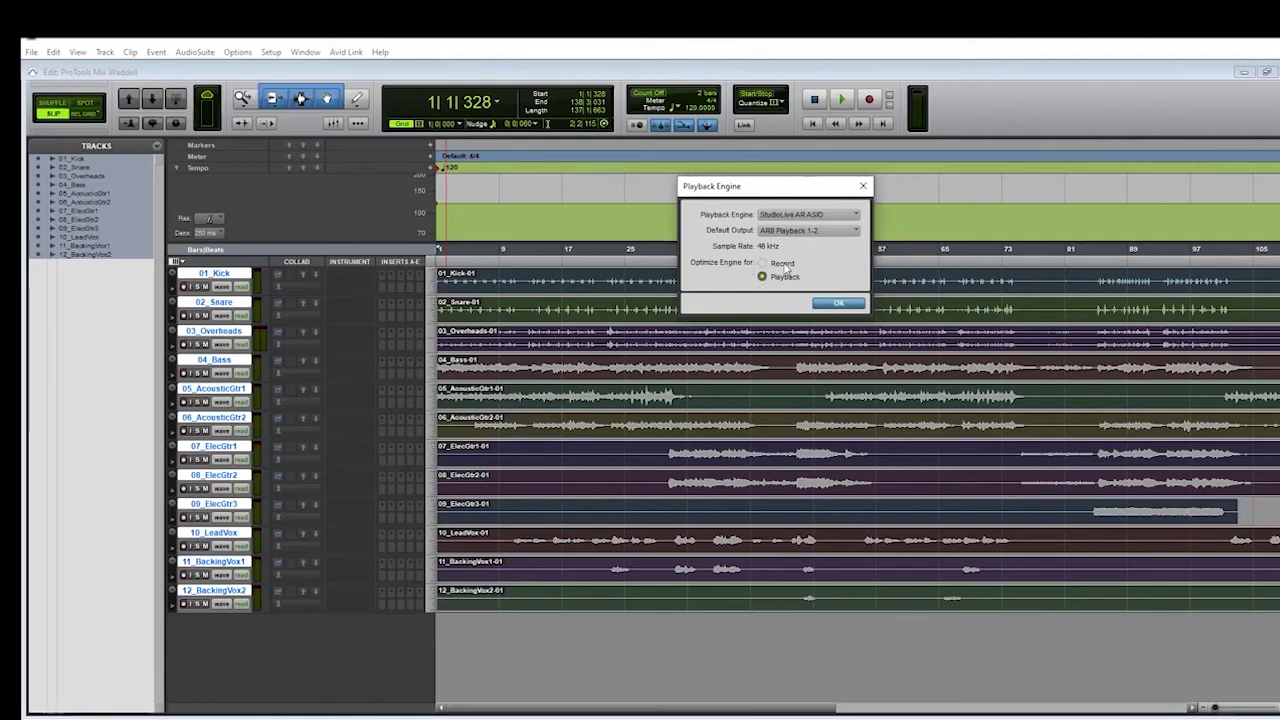
{"action": "left_click", "coordinate": [785, 264]}
{"action": "left_click", "coordinate": [787, 274]}
{"action": "left_click", "coordinate": [843, 305]}
{"action": "left_click", "coordinate": [305, 52]}
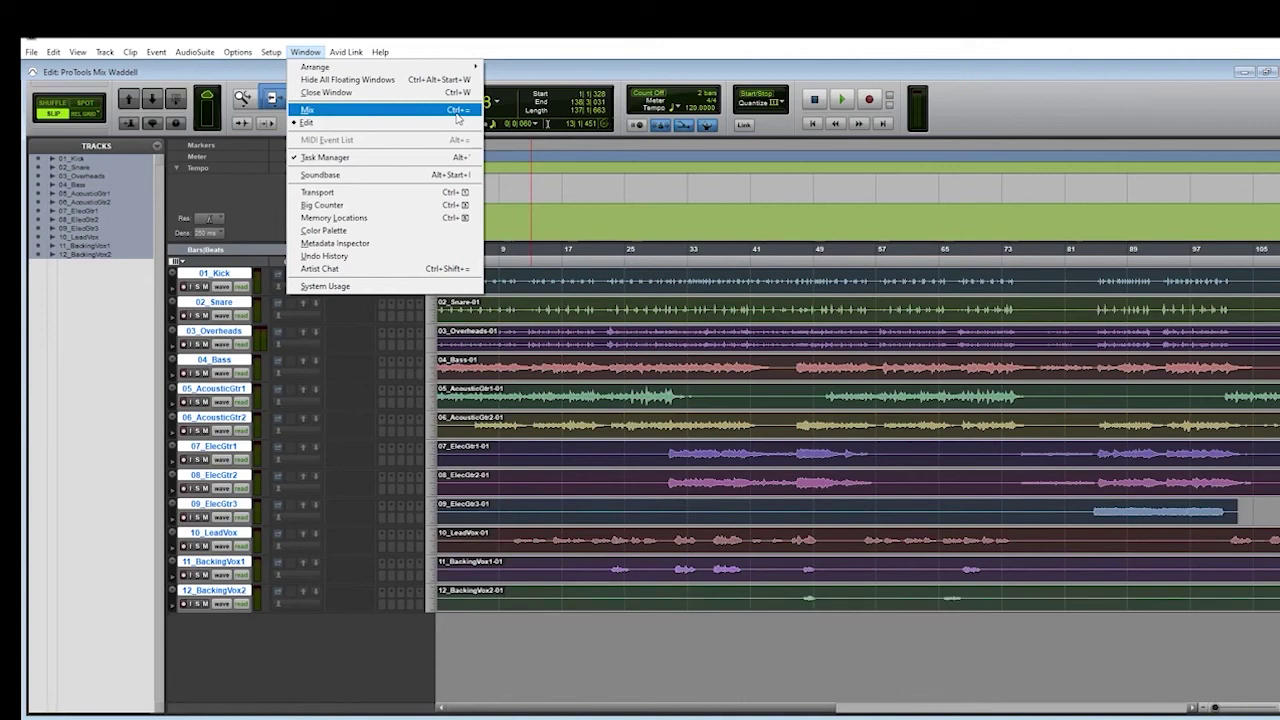
{"action": "left_click", "coordinate": [550, 46]}
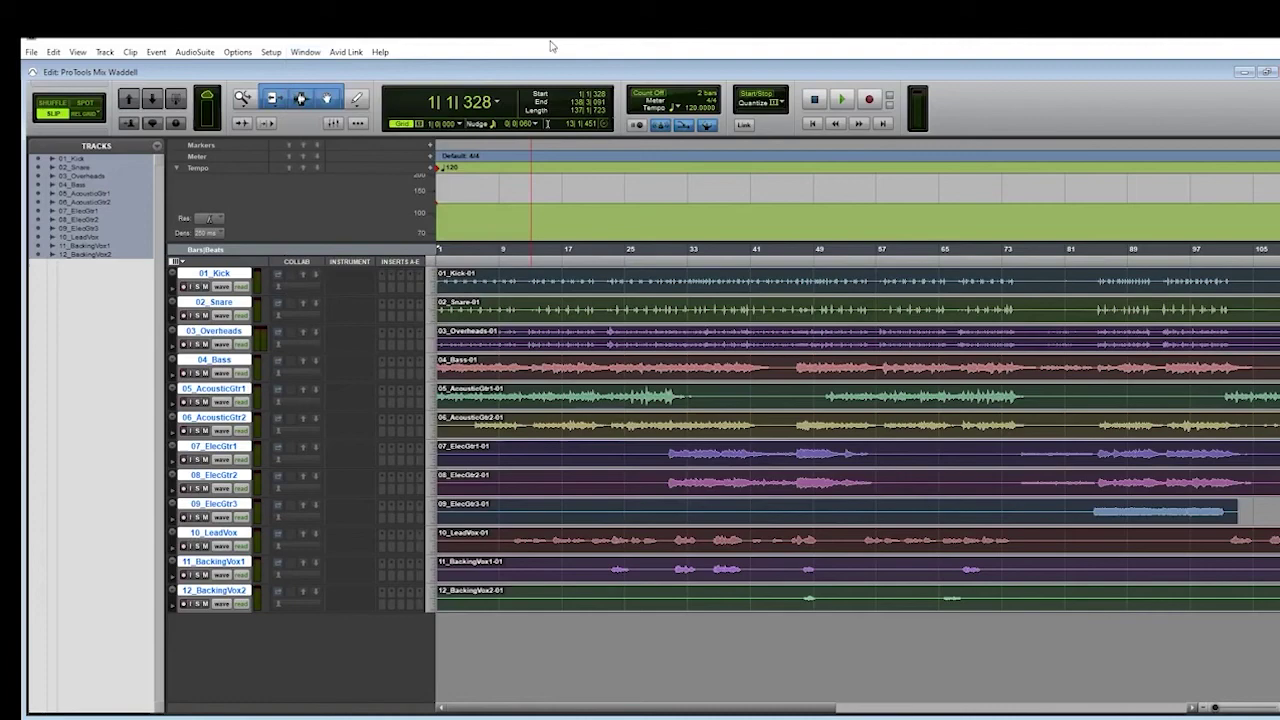
{"action": "key", "text": "ctrl+equal"}
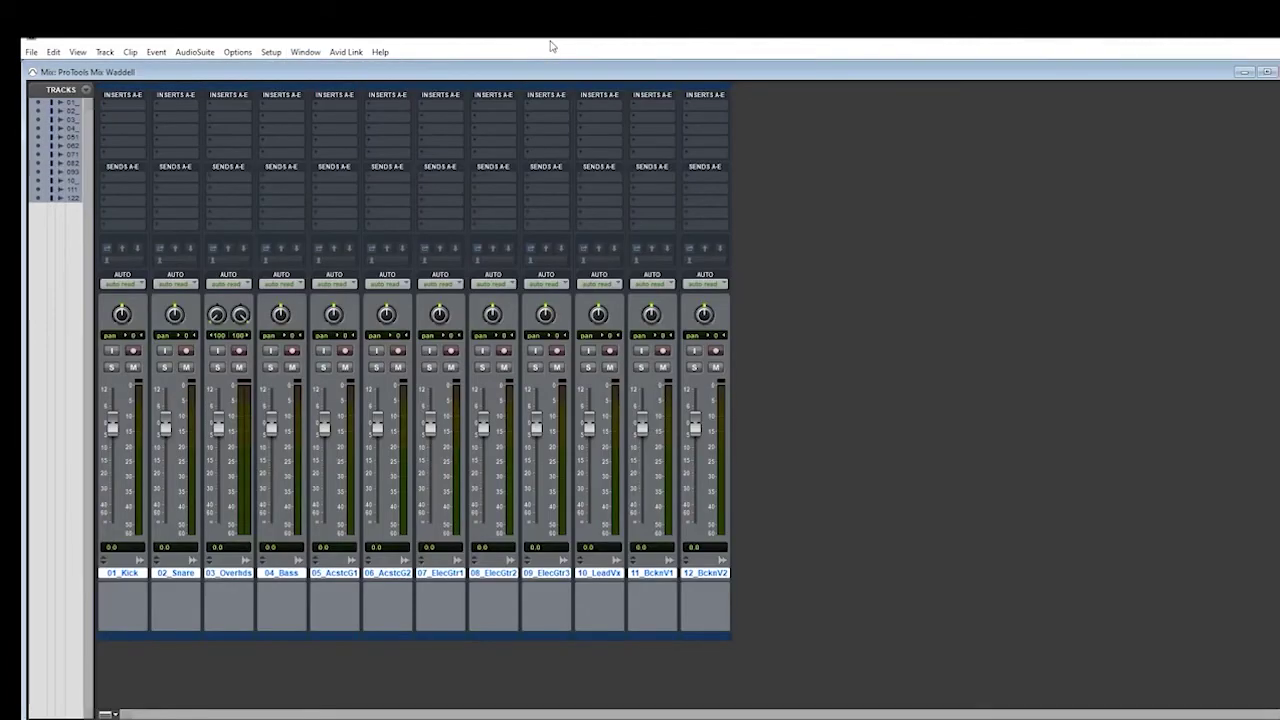
{"action": "key", "text": "ctrl+equal"}
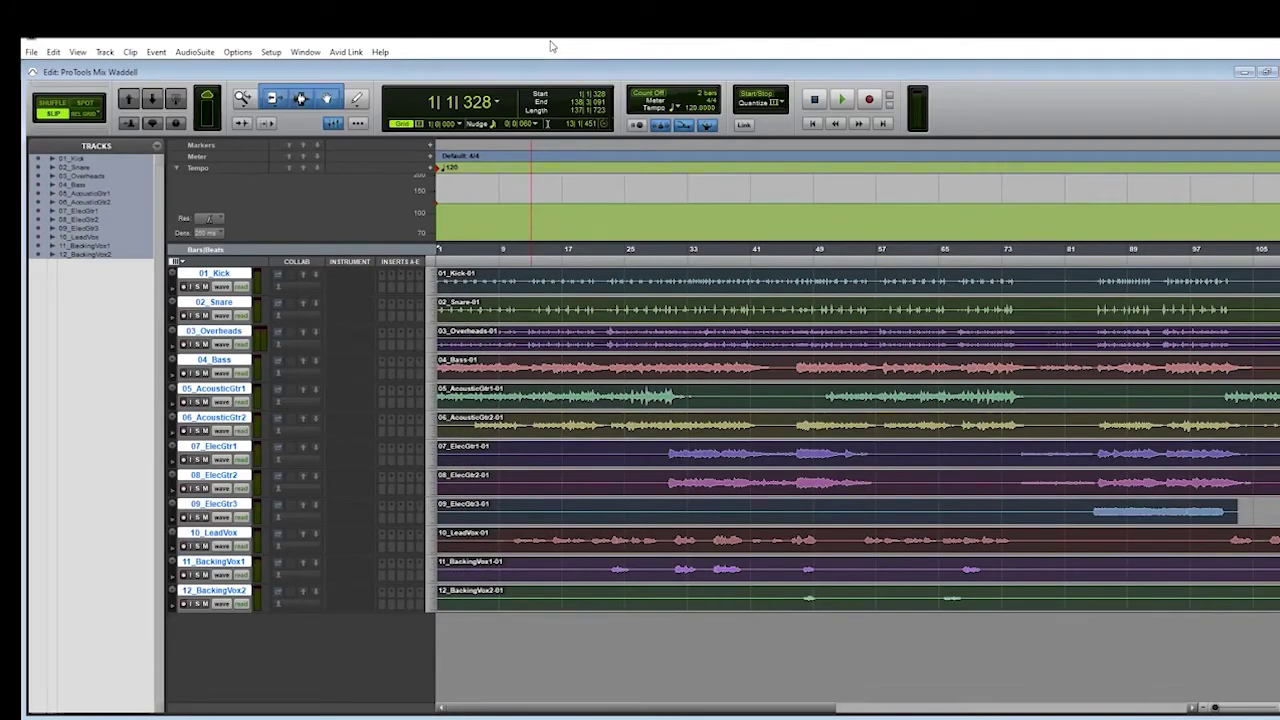
{"action": "key", "text": "ctrl+equal"}
{"action": "key", "text": "ctrl+equal"}
{"action": "key", "text": "ctrl+equal"}
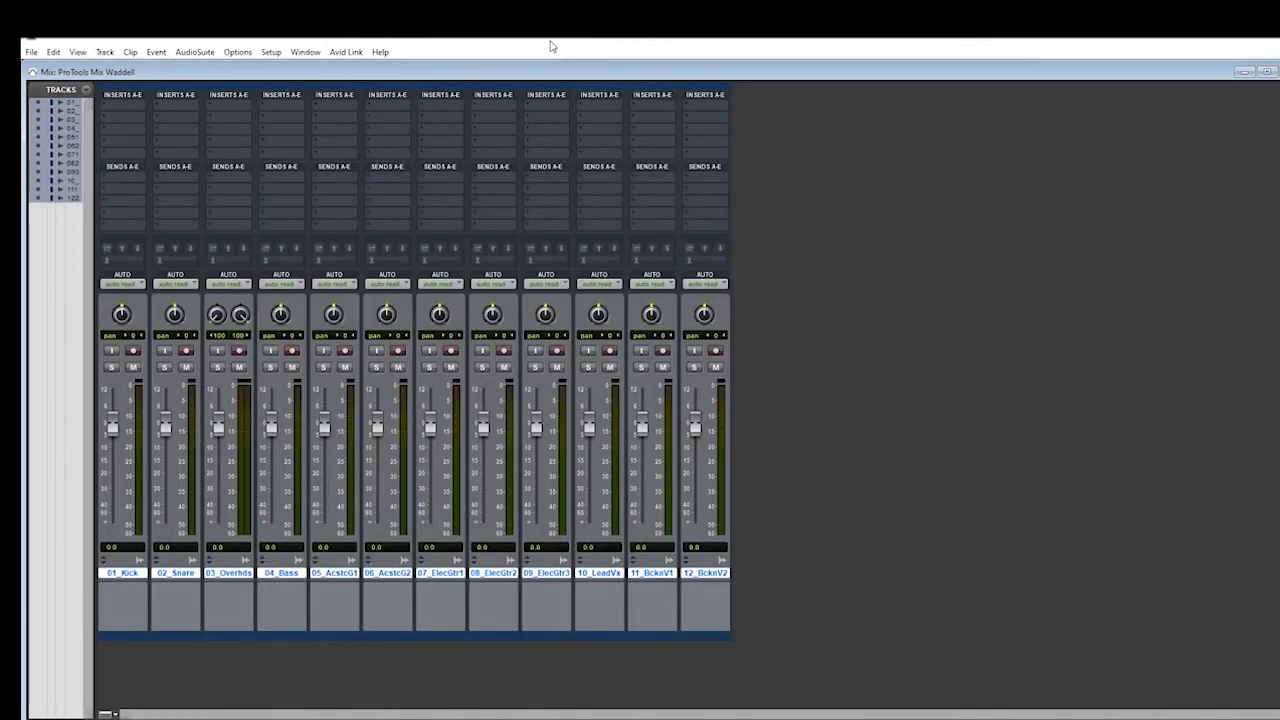
{"action": "key", "text": "ctrl+equal"}
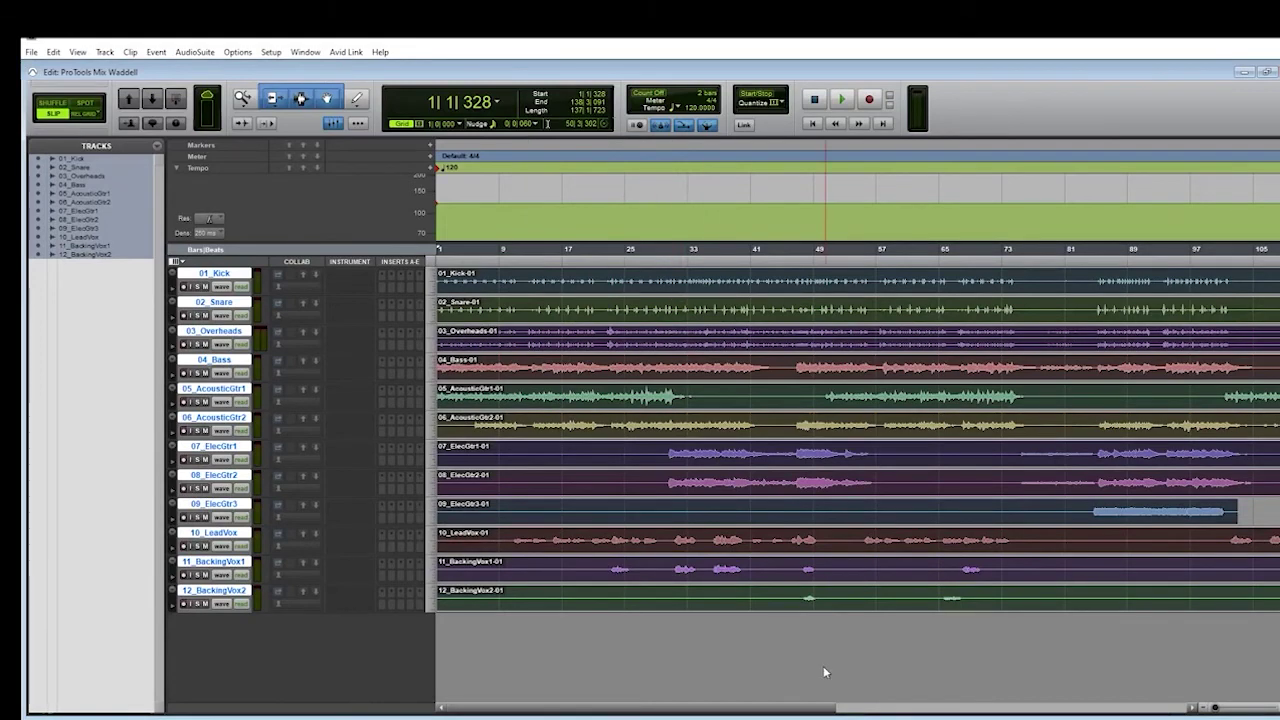